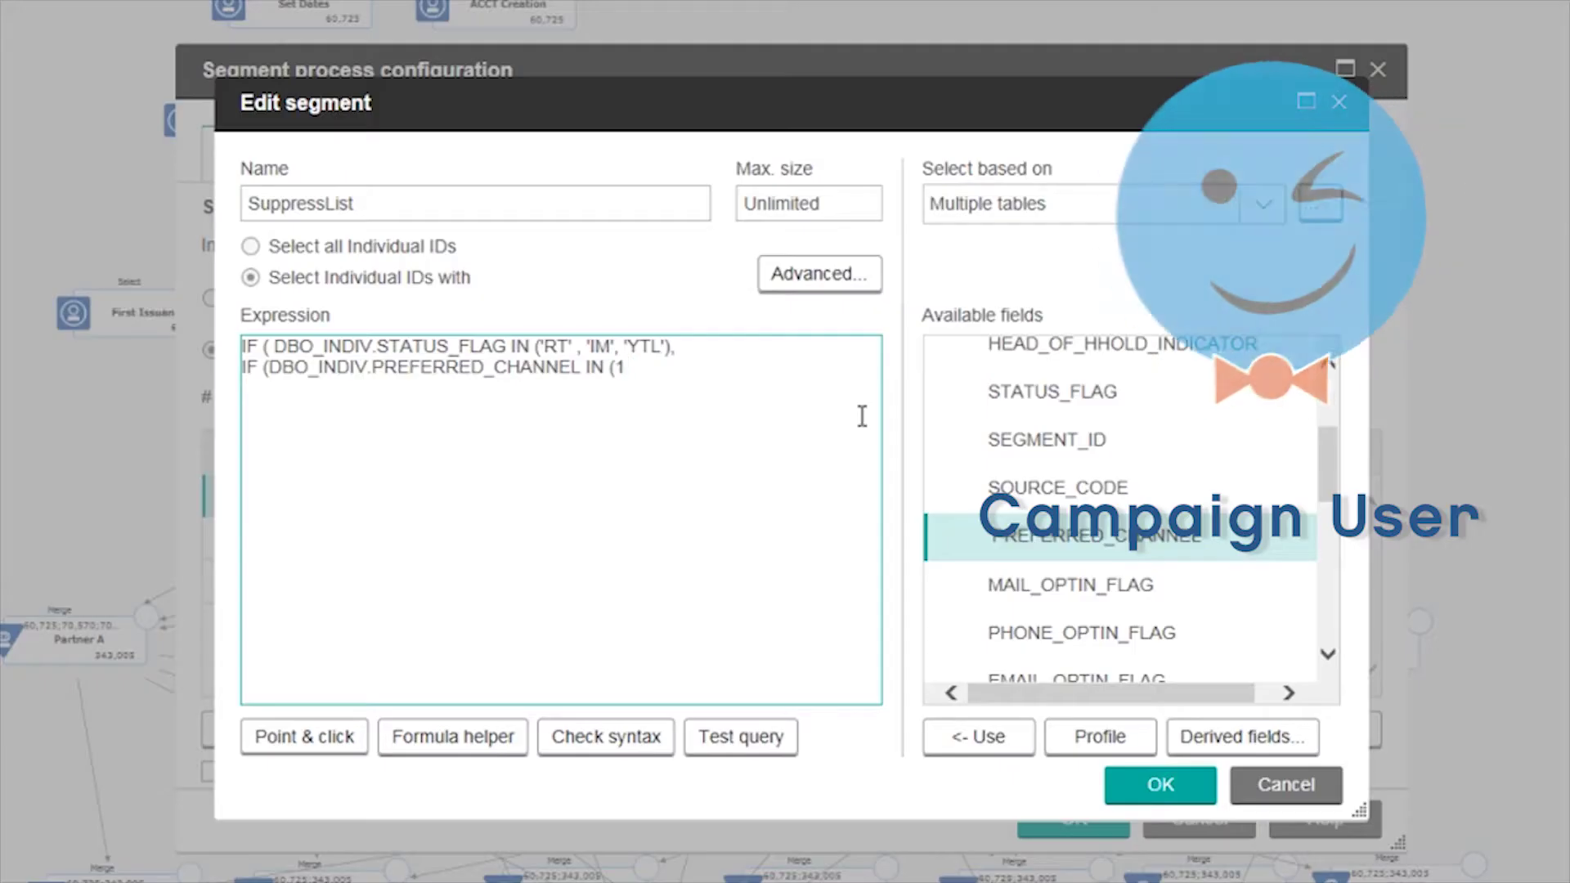
{"action": "type", "text": ", 3 , 6),"}
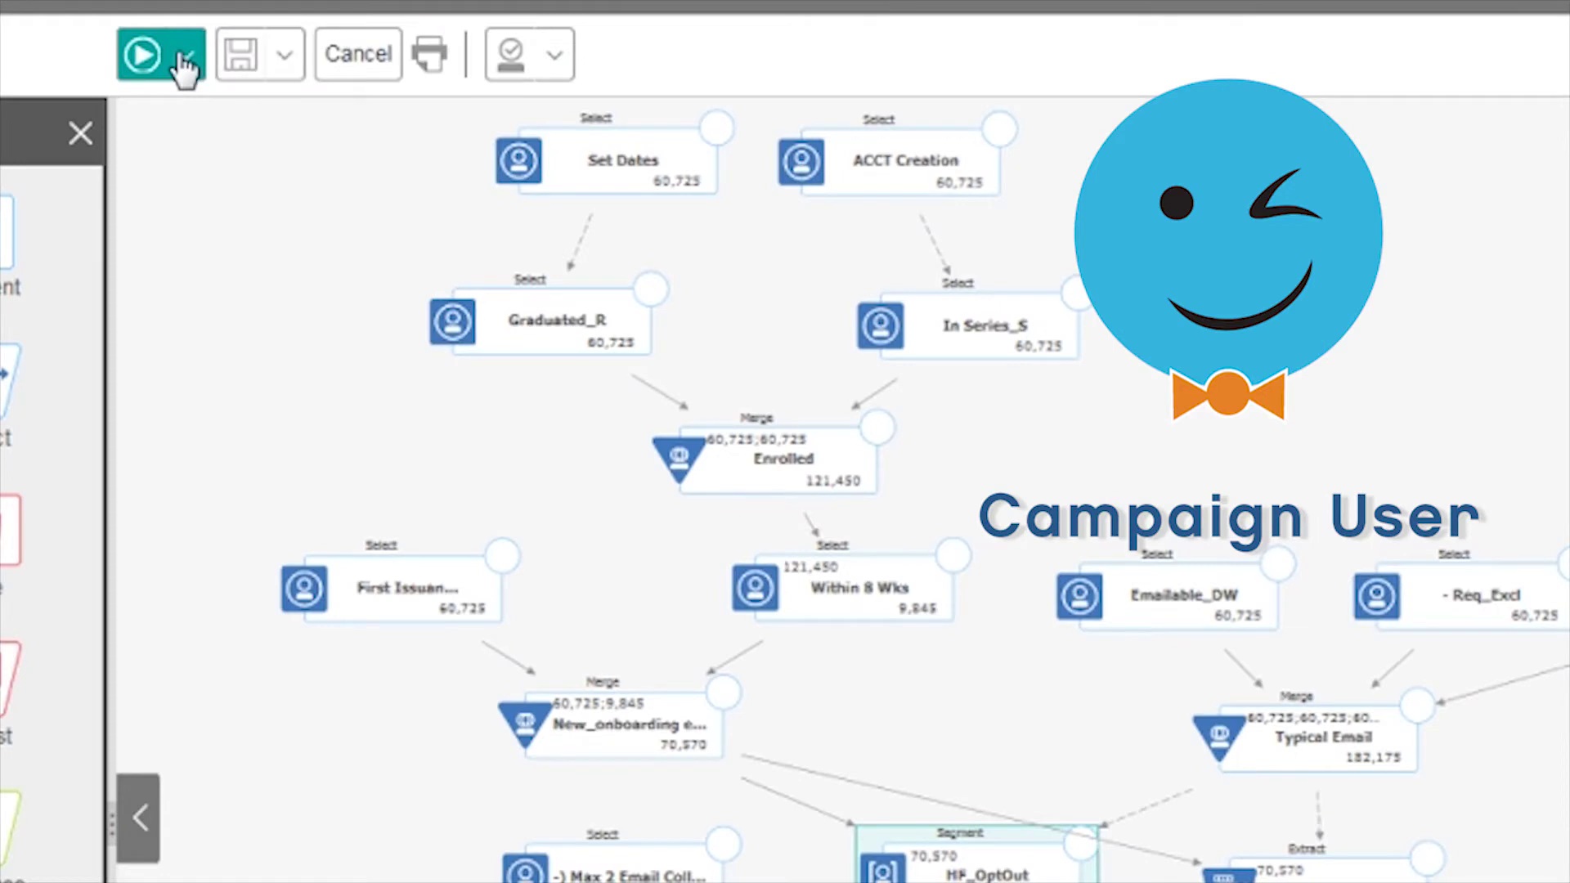
- Open the Run options to save and run the Fall_OnBoarding_2017 flowchart
{"action": "left_click", "coordinate": [184, 64]}
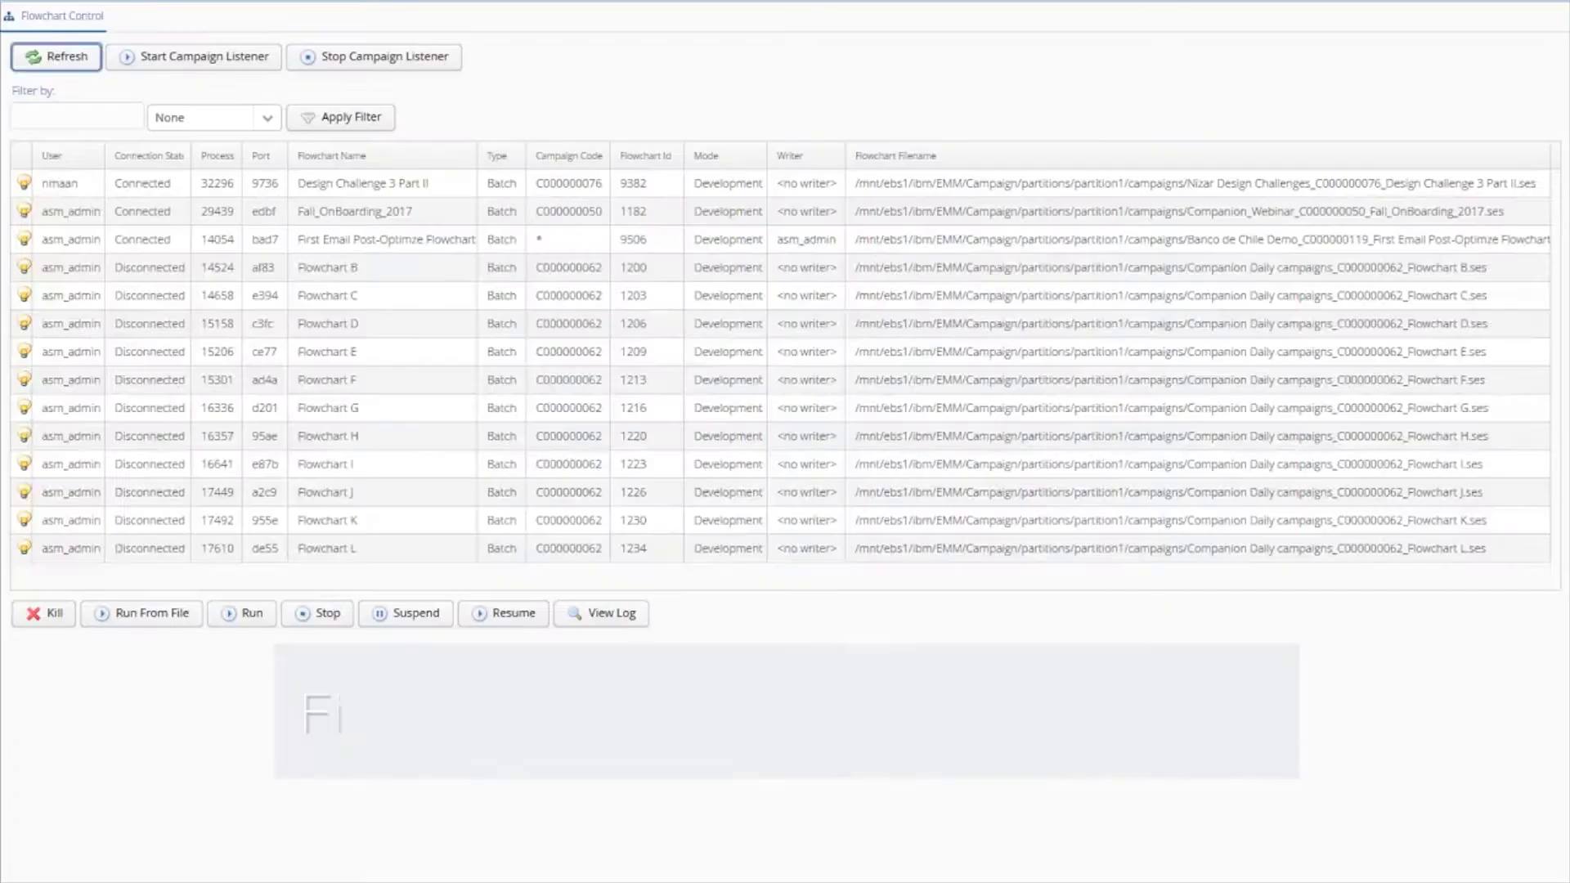
- Select the hung Fall_OnBoarding_2017 session and request to kill it
{"action": "left_click", "coordinate": [353, 213]}
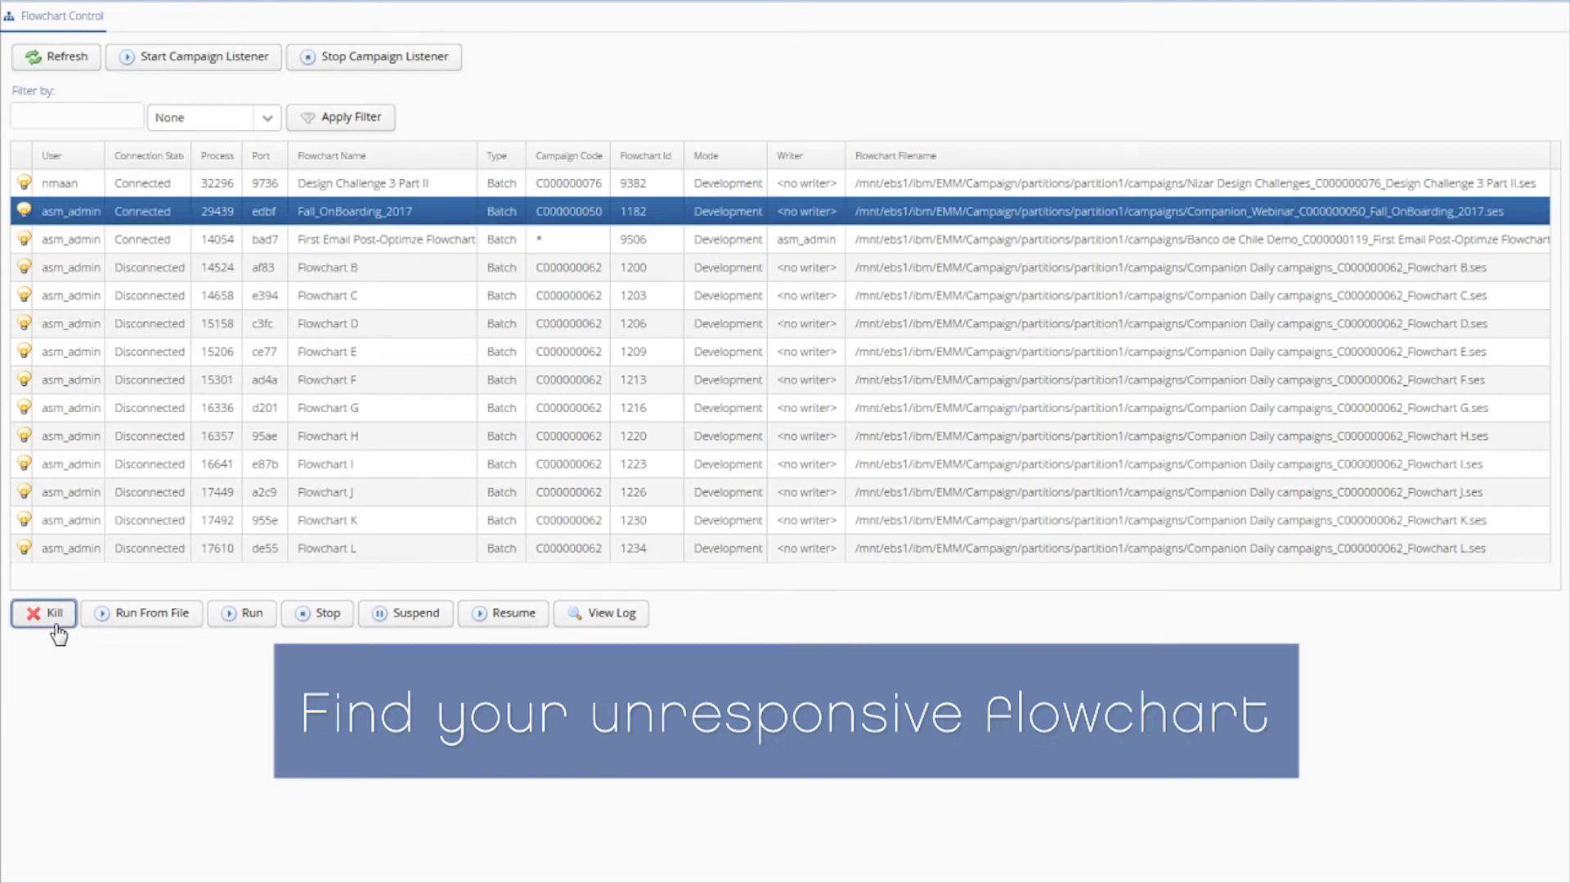
{"action": "left_click", "coordinate": [55, 619]}
- Confirm terminating the Fall_OnBoarding_2017 session in the Please confirm dialog
{"action": "left_click", "coordinate": [877, 503]}
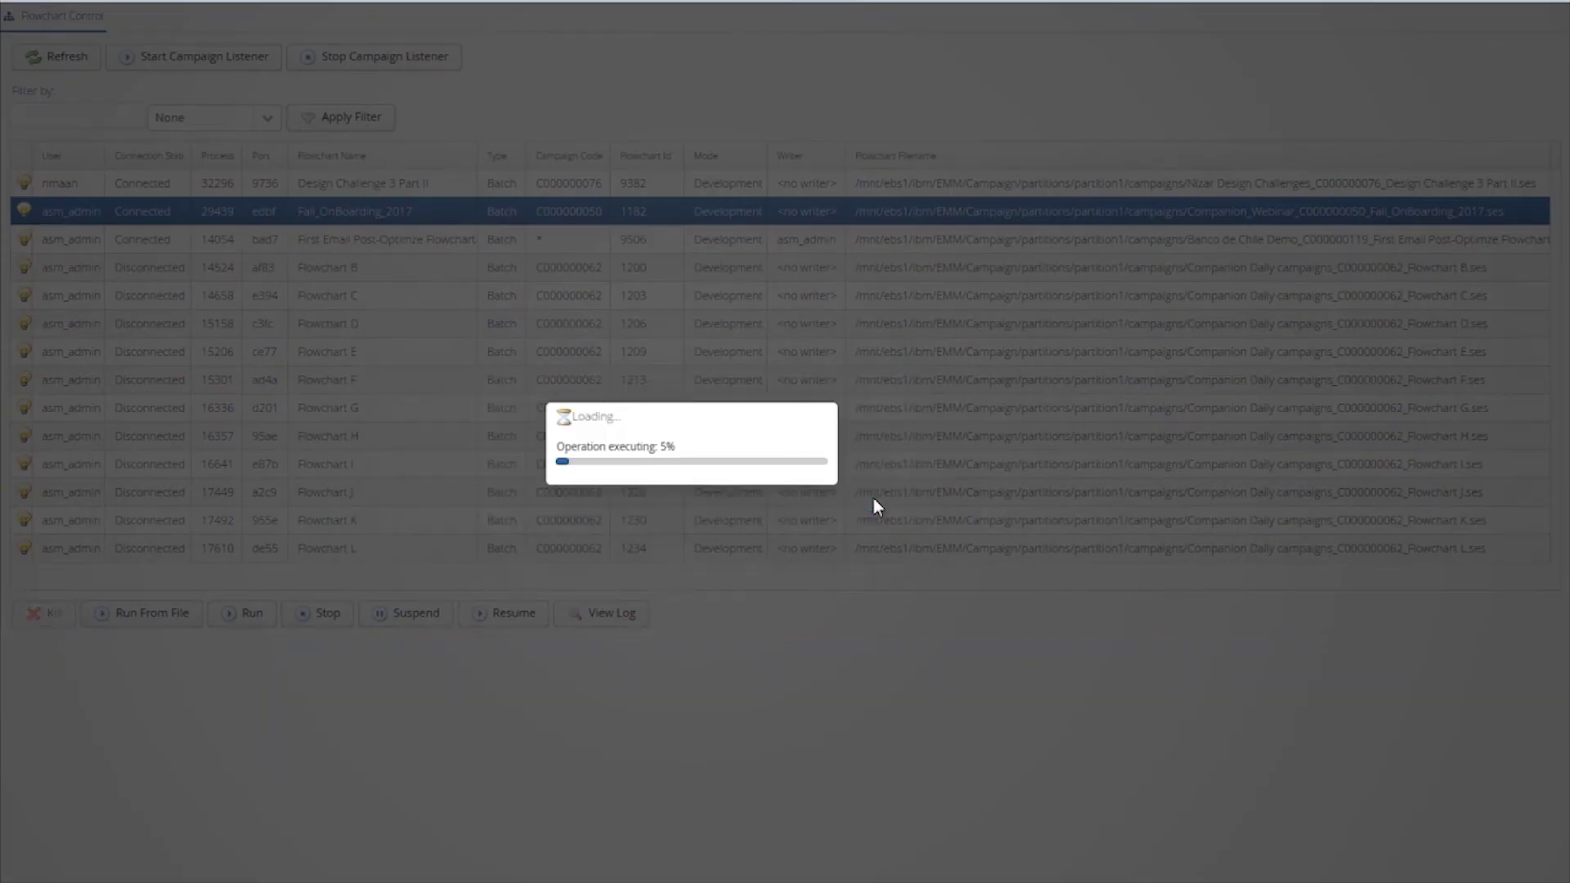